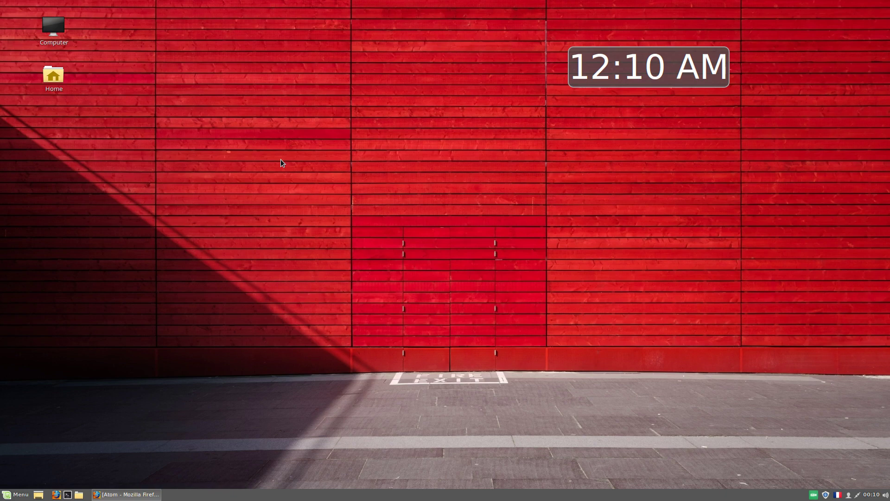
Open a terminal window on the desktop and zoom its text in one level
{"action": "left_click", "coordinate": [67, 494]}
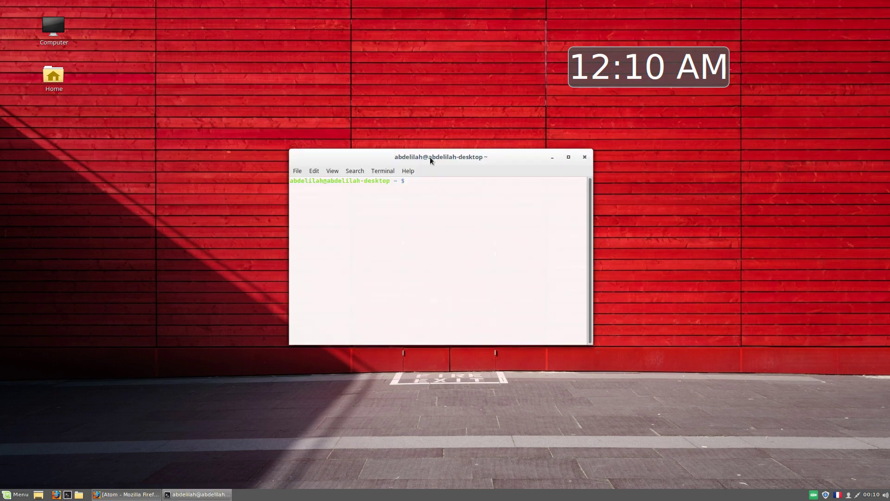
{"action": "left_click_drag", "start_coordinate": [427, 160], "coordinate": [371, 146]}
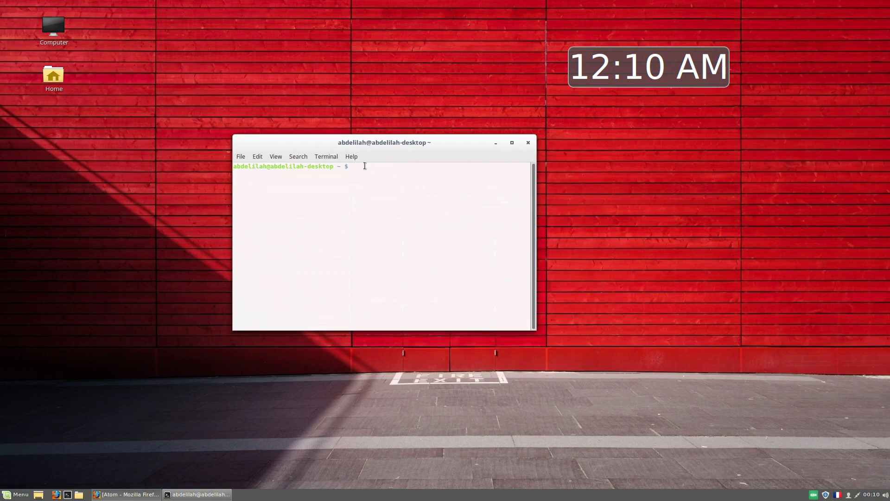
{"action": "left_click", "coordinate": [275, 157]}
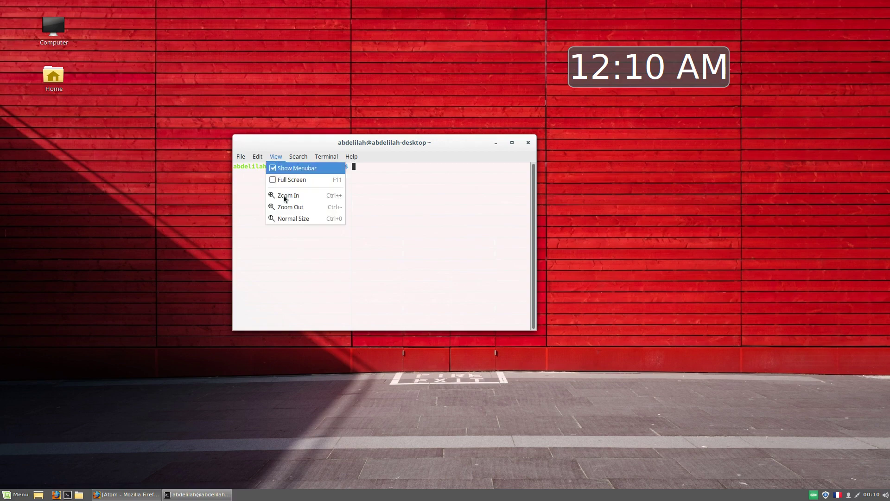
{"action": "left_click", "coordinate": [285, 196]}
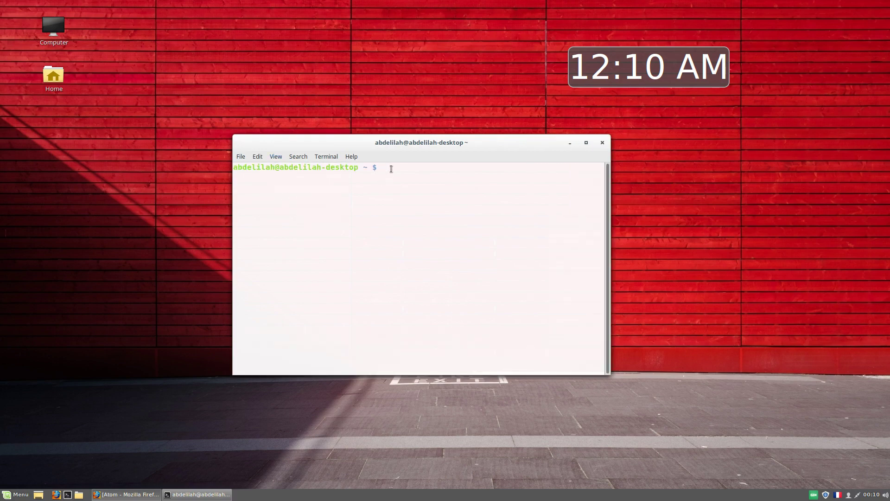
Install VLC by running sudo apt-get install vlc with the account password, and close the terminal once it is done
{"action": "type", "text": "sudo"}
{"action": "type", "text": "apt-get install vlc"}
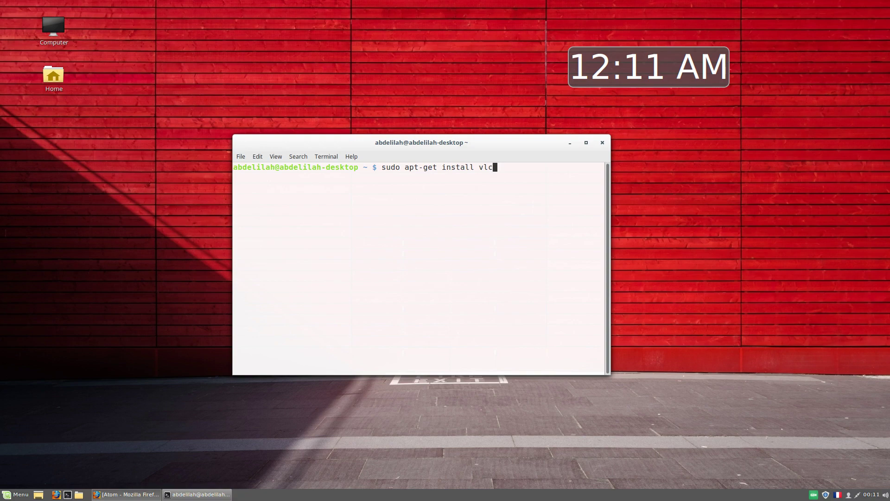
{"action": "key", "text": "Return"}
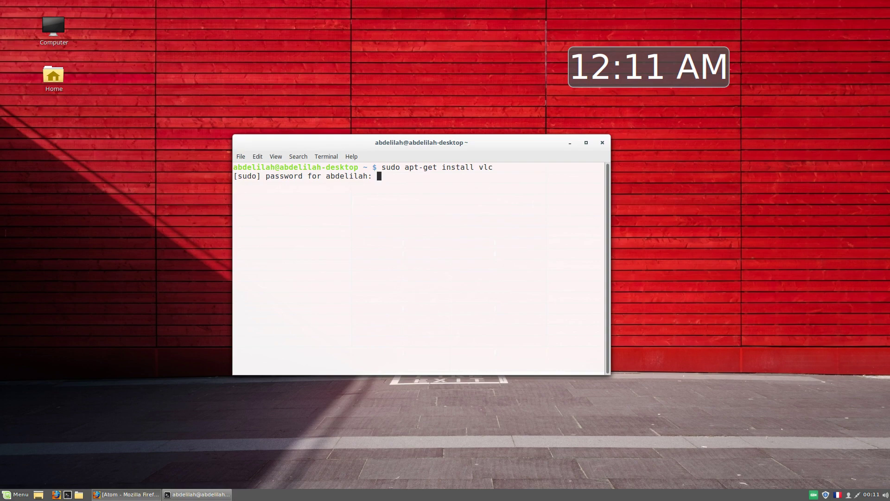
{"action": "key", "text": "Return"}
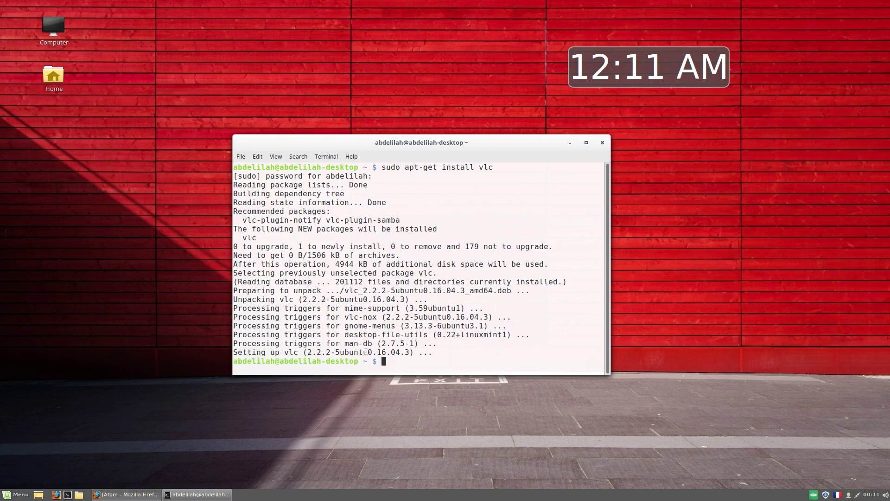
{"action": "left_click_drag", "start_coordinate": [413, 140], "coordinate": [361, 87]}
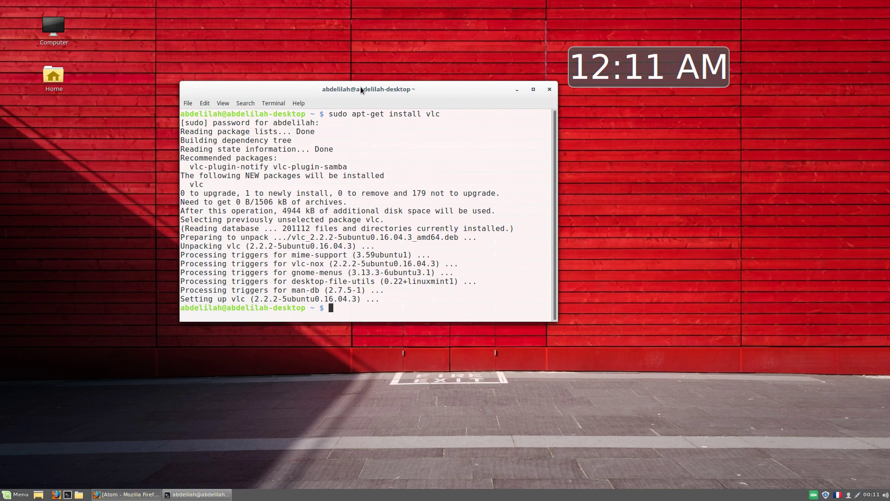
{"action": "left_click", "coordinate": [550, 91]}
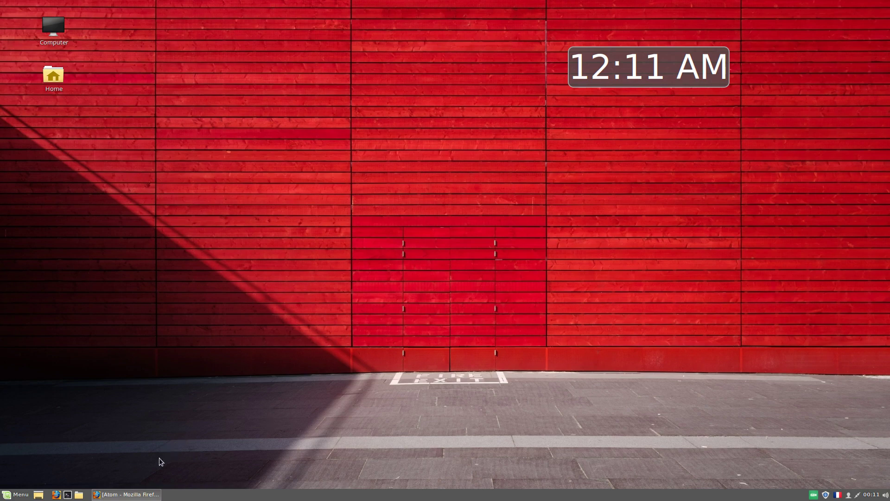
Switch to Firefox, download and save Atom's .deb package from atom.io, and minimize the browser after checking the download
{"action": "left_click", "coordinate": [131, 494]}
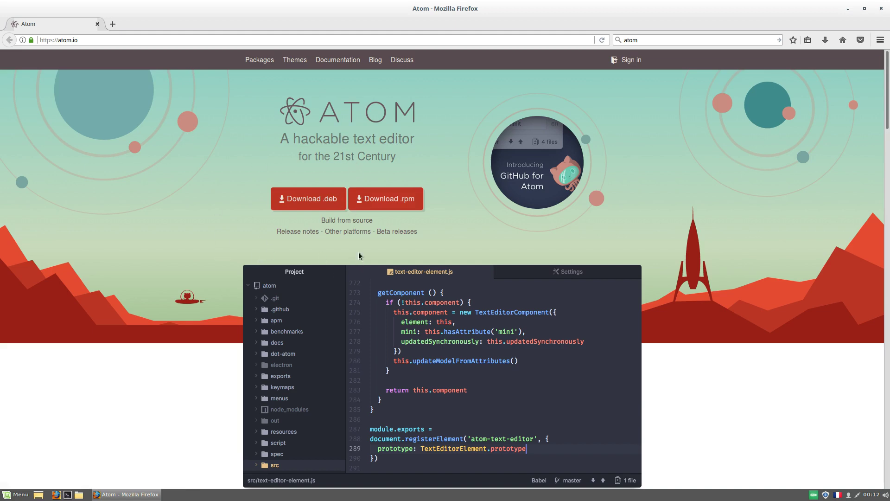
{"action": "left_click", "coordinate": [309, 203]}
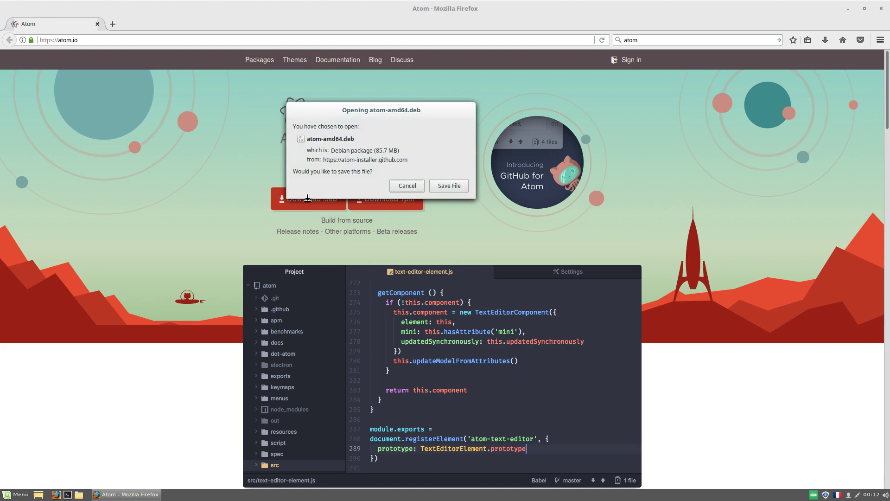
{"action": "left_click", "coordinate": [453, 186]}
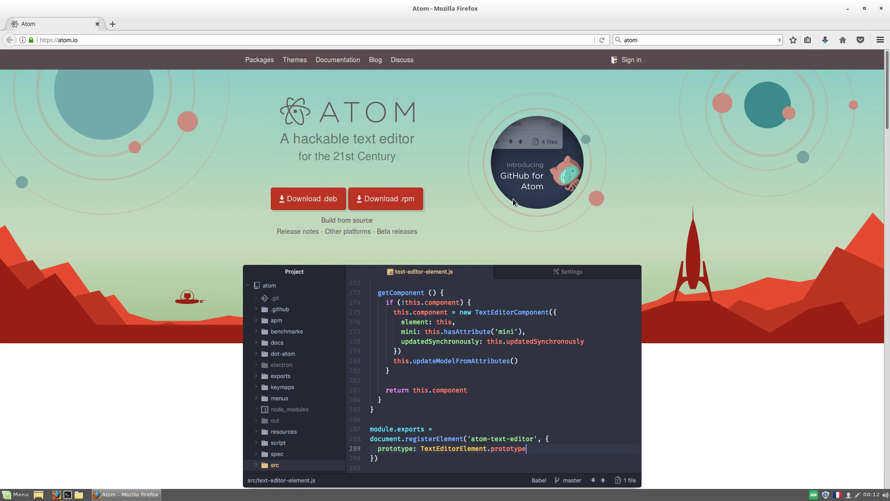
{"action": "left_click", "coordinate": [825, 41]}
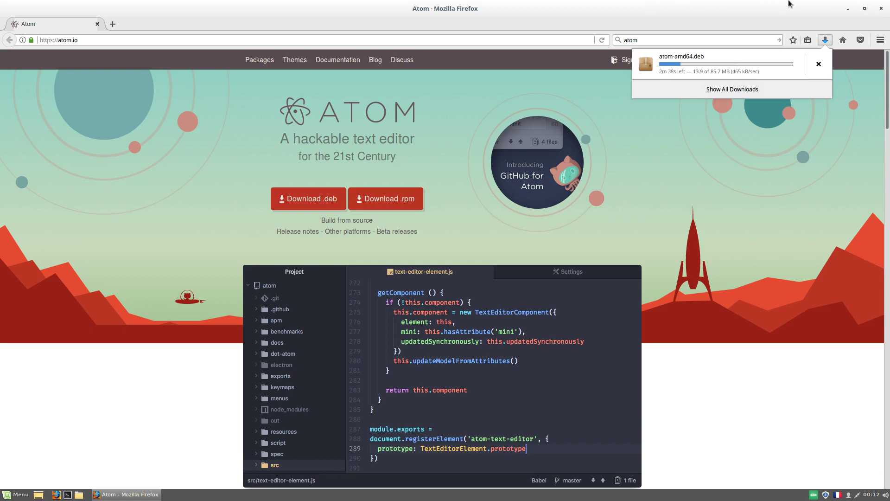
{"action": "left_click", "coordinate": [848, 11]}
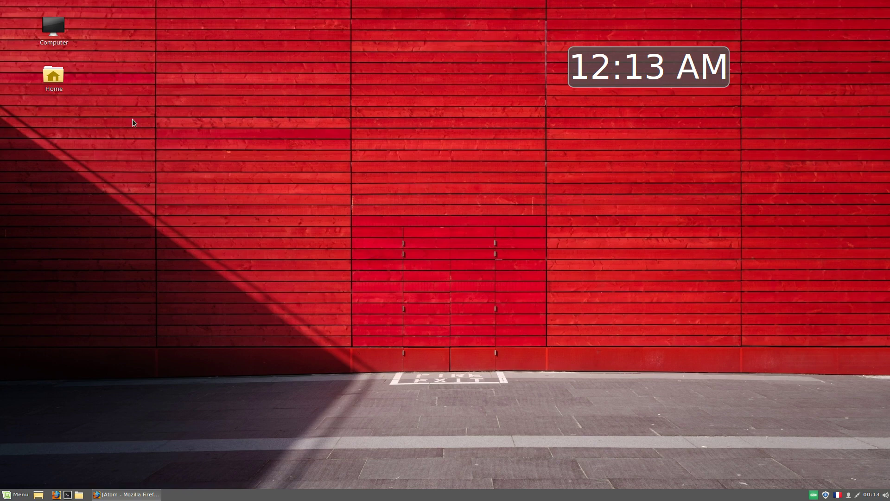
Look through the Downloads folder in Home, examine the XAMPP installer .run file, and close the file manager
{"action": "double_click", "coordinate": [54, 78]}
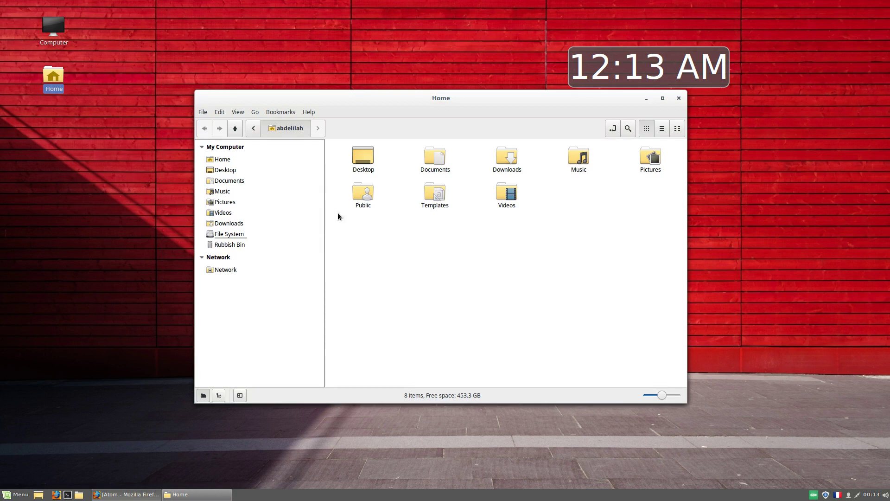
{"action": "double_click", "coordinate": [507, 156]}
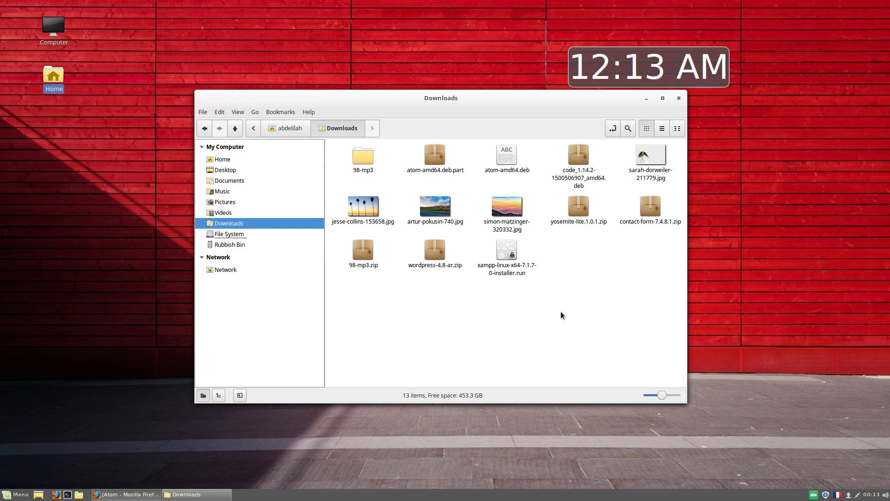
{"action": "left_click", "coordinate": [507, 273]}
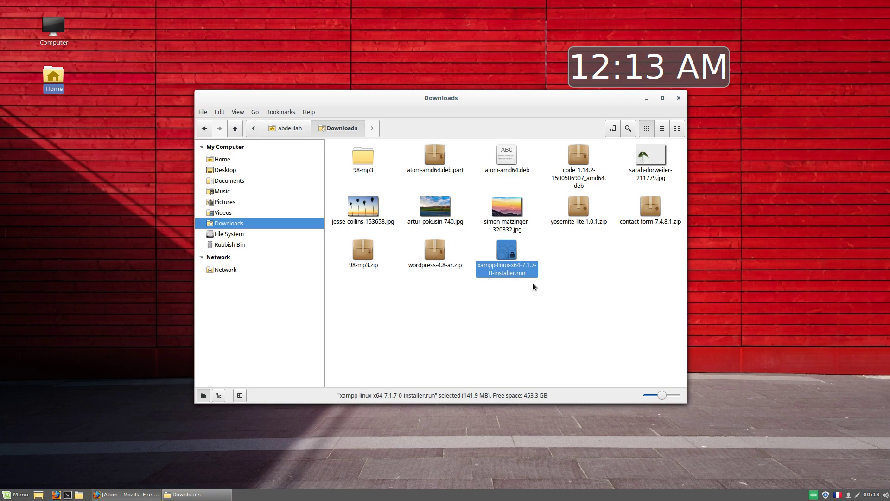
{"action": "left_click_drag", "start_coordinate": [546, 294], "coordinate": [493, 241]}
{"action": "left_click", "coordinate": [516, 311]}
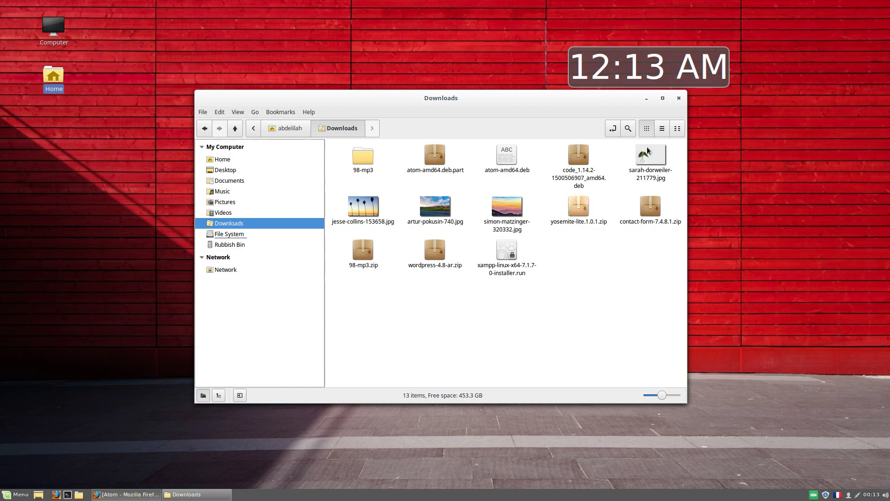
{"action": "left_click", "coordinate": [683, 99]}
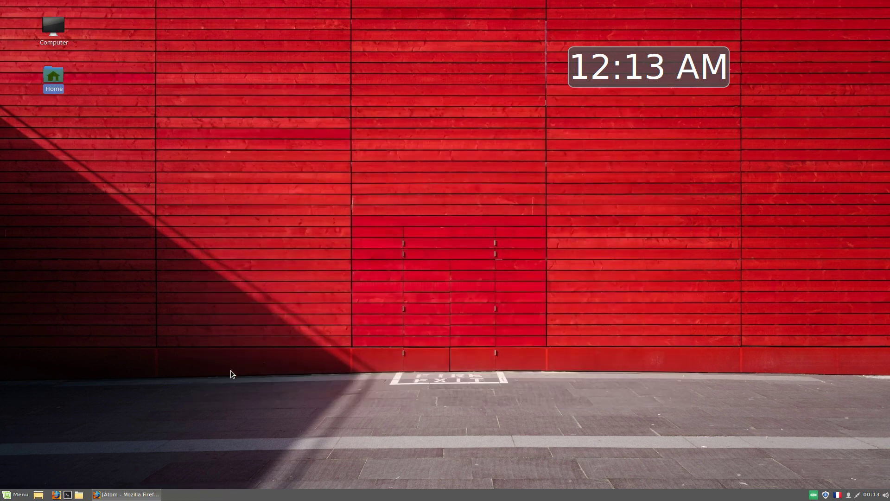
Switch back to Firefox and check the progress of the atom-amd64.deb download
{"action": "left_click", "coordinate": [117, 495]}
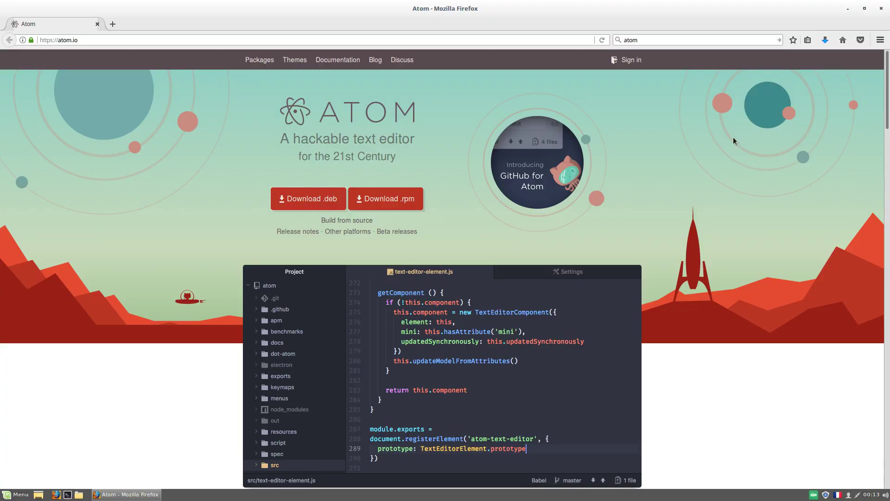
{"action": "left_click", "coordinate": [822, 40]}
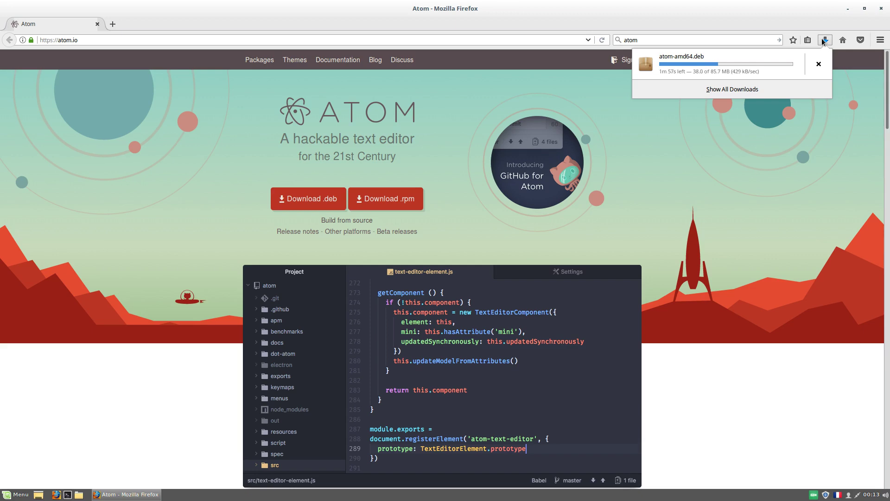
{"action": "left_click", "coordinate": [114, 24]}
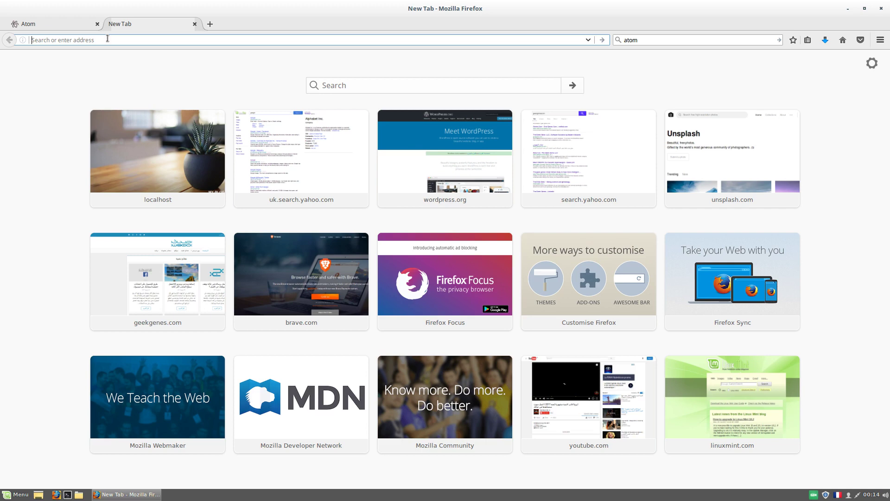
{"action": "type", "text": "google"}
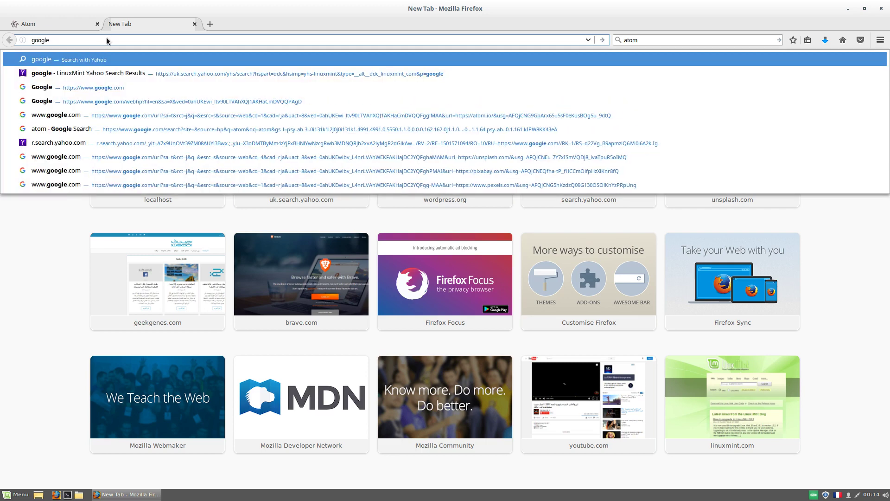
{"action": "key", "text": "Down"}
{"action": "key", "text": "Down"}
{"action": "key", "text": "Down"}
{"action": "key", "text": "Down"}
{"action": "key", "text": "Return"}
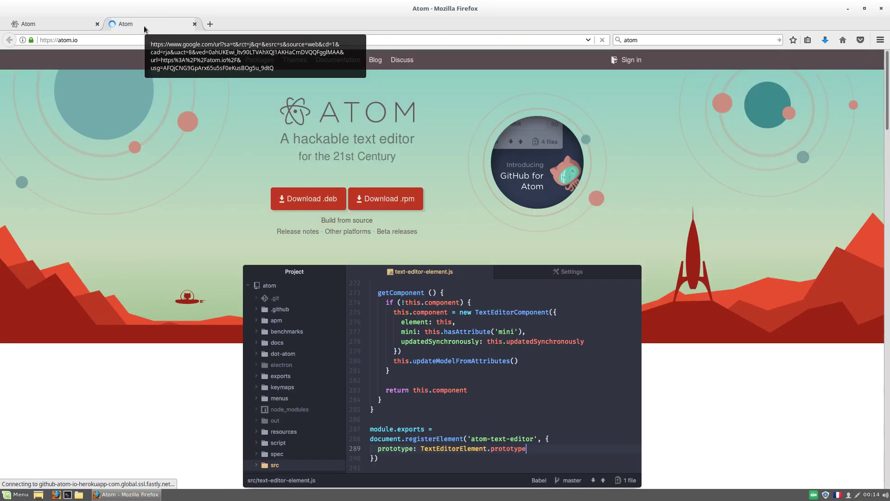
Replace the second Atom tab with a new blank tab and search the web for alternativeto
{"action": "left_click", "coordinate": [210, 27]}
{"action": "left_click", "coordinate": [193, 24]}
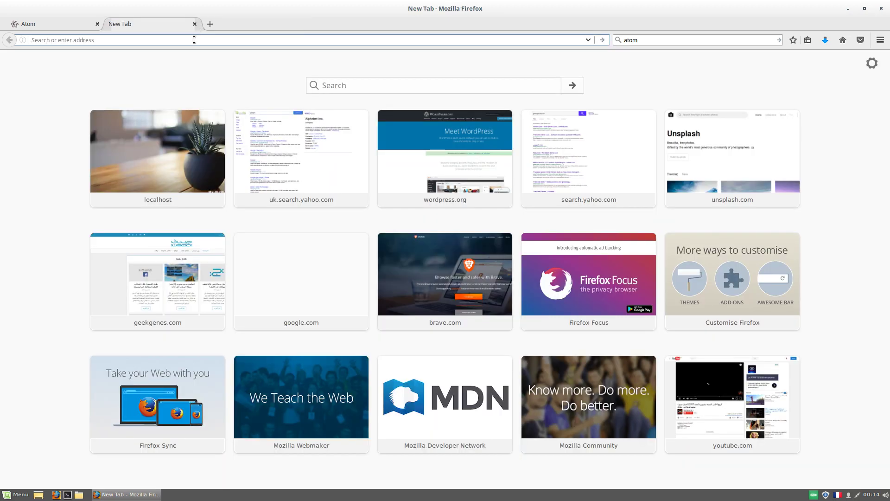
{"action": "left_click", "coordinate": [681, 40]}
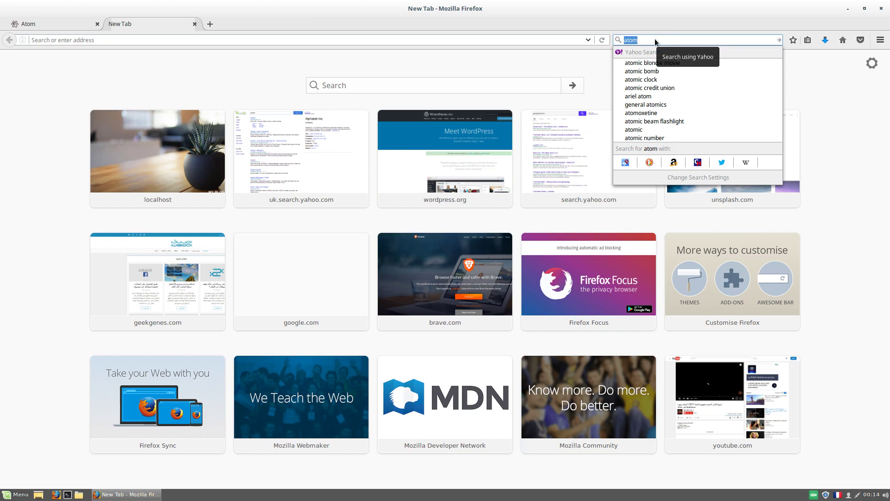
{"action": "type", "text": "alt"}
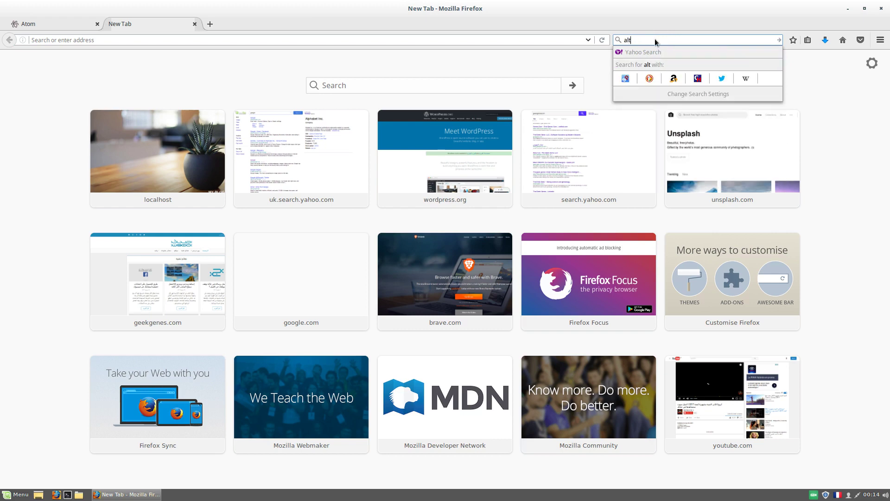
{"action": "type", "text": "ernativeto"}
{"action": "key", "text": "Return"}
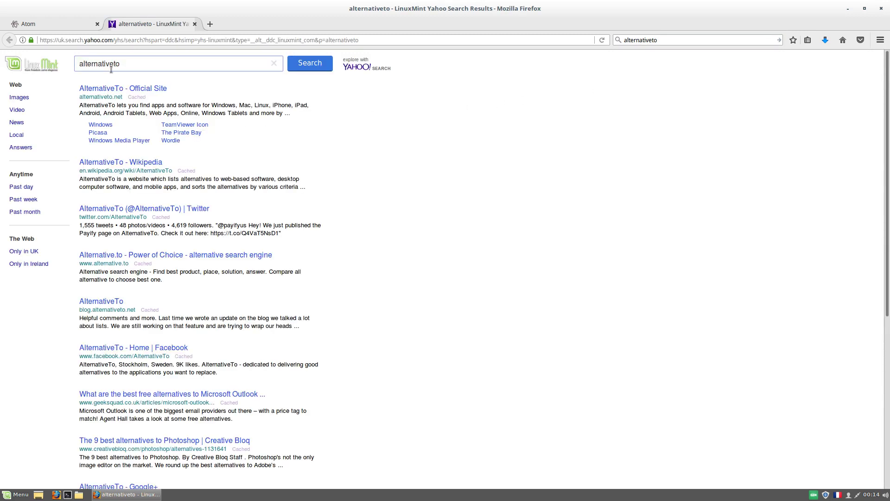
Open the official AlternativeTo site and show the full list of its most popular Linux apps
{"action": "left_click", "coordinate": [101, 88]}
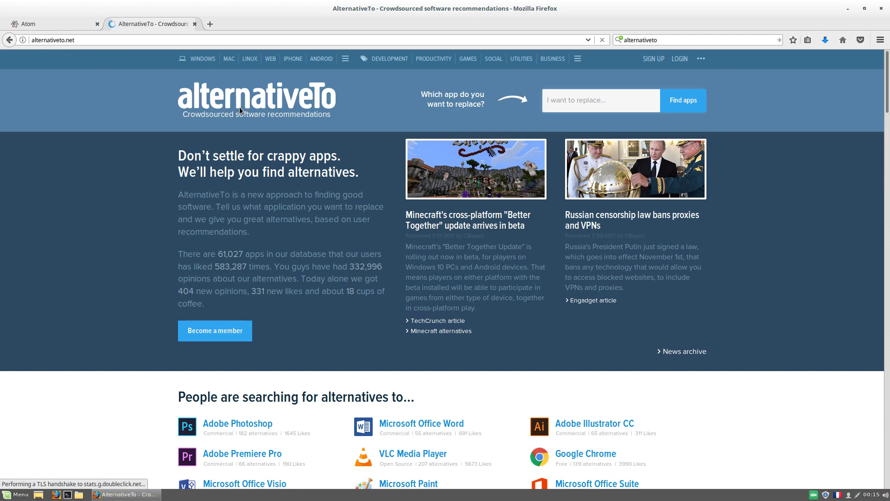
{"action": "left_click", "coordinate": [249, 63]}
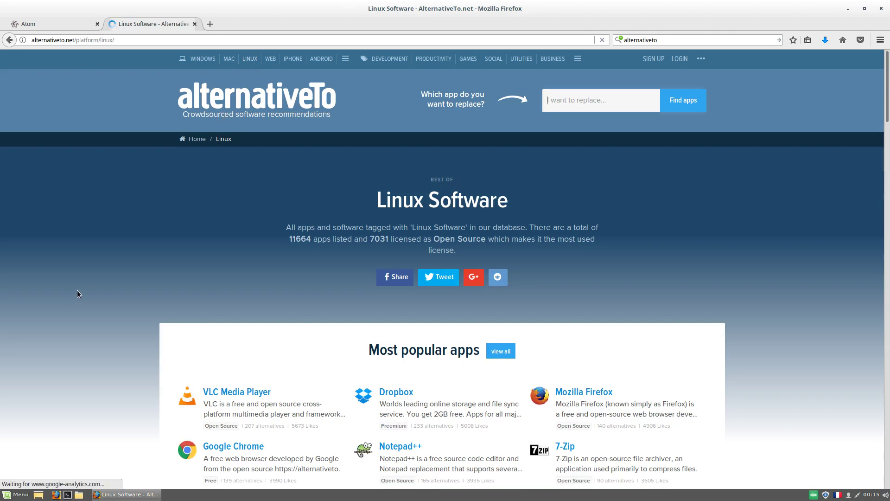
{"action": "scroll", "coordinate": [77, 290], "scroll_direction": "down", "scroll_amount": 3}
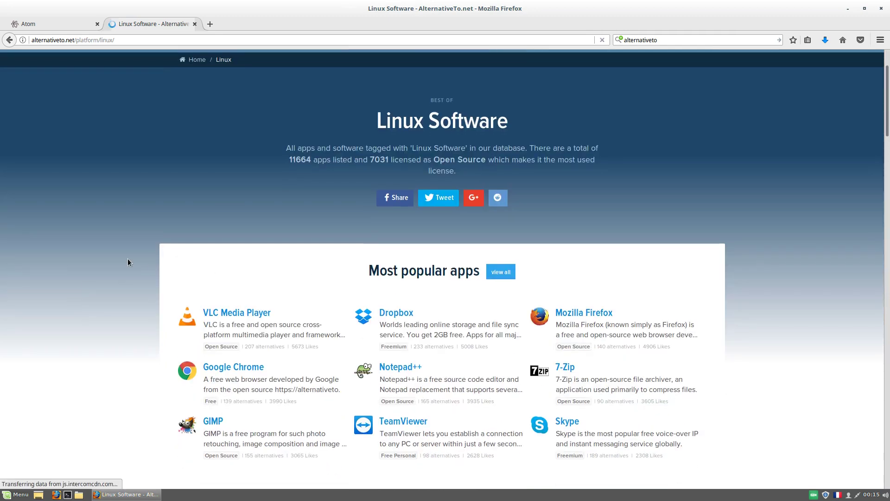
{"action": "left_click", "coordinate": [497, 280]}
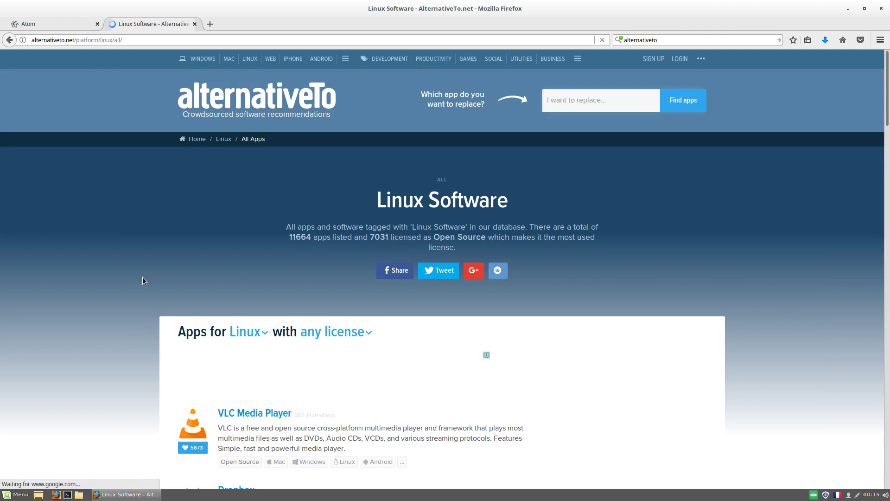
Browse down the list of all Linux apps and open the Mozilla Firefox entry
{"action": "scroll", "coordinate": [143, 280], "scroll_direction": "down", "scroll_amount": 1}
{"action": "scroll", "coordinate": [143, 280], "scroll_direction": "down", "scroll_amount": 5}
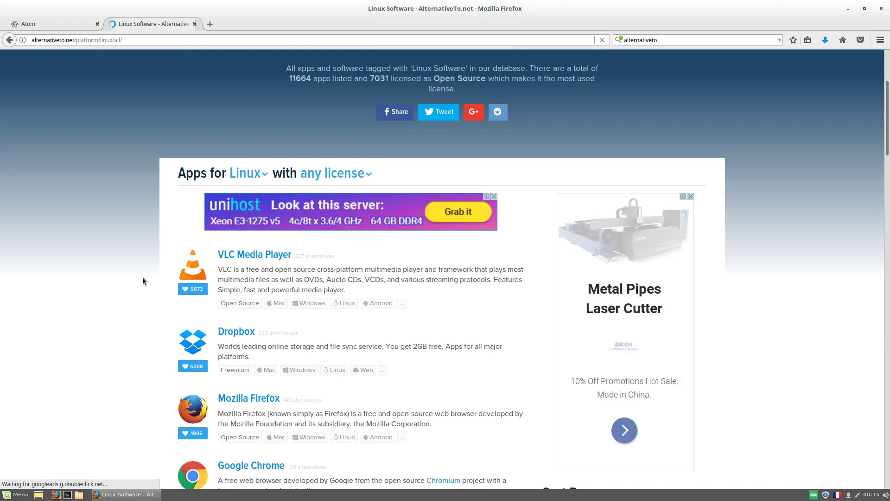
{"action": "scroll", "coordinate": [142, 280], "scroll_direction": "down", "scroll_amount": 5}
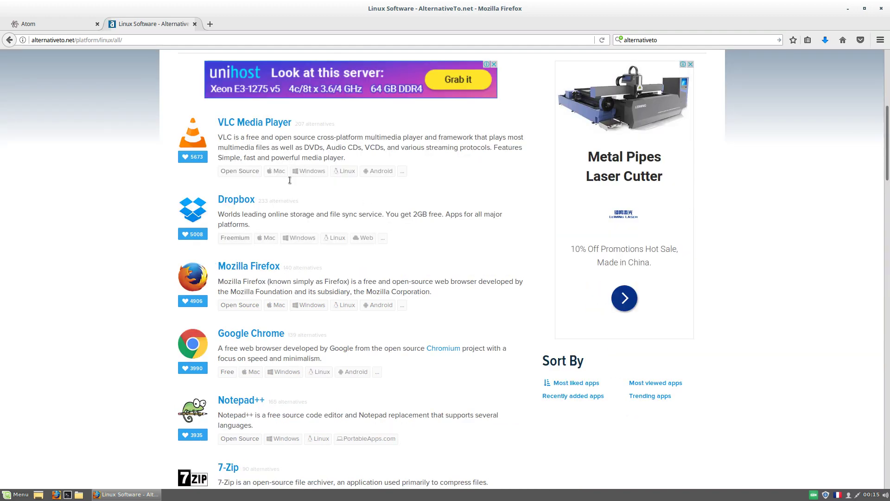
{"action": "left_click", "coordinate": [252, 266]}
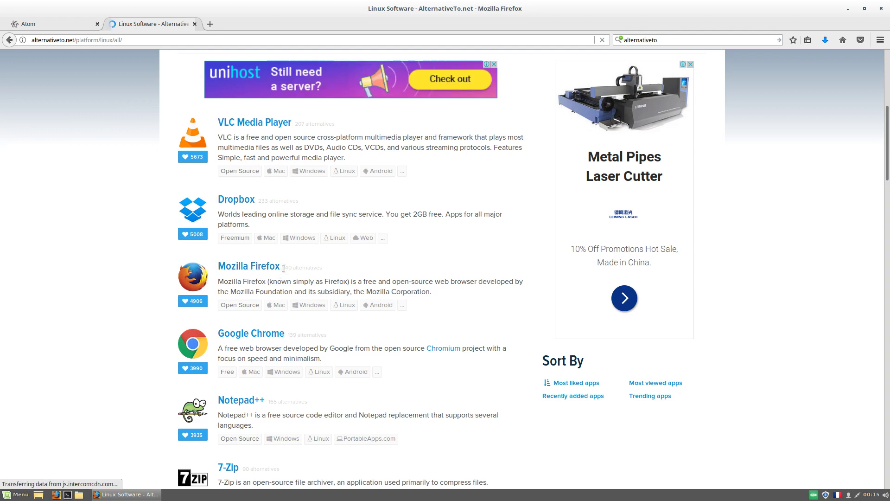
Browse the AlternativeTo list of all Linux apps down to Last.fm and return to the beginning of the page
{"action": "scroll", "coordinate": [324, 311], "scroll_direction": "down", "scroll_amount": 4}
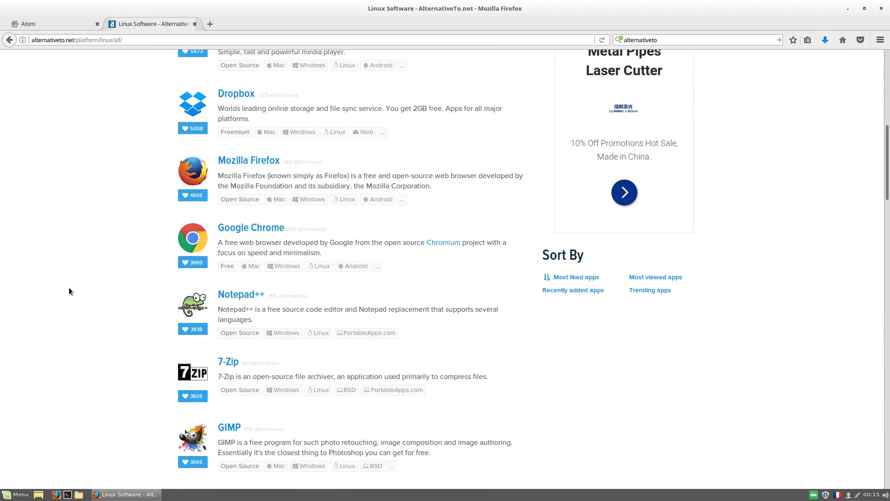
{"action": "scroll", "coordinate": [68, 287], "scroll_direction": "down", "scroll_amount": 3}
{"action": "scroll", "coordinate": [73, 303], "scroll_direction": "down", "scroll_amount": 3}
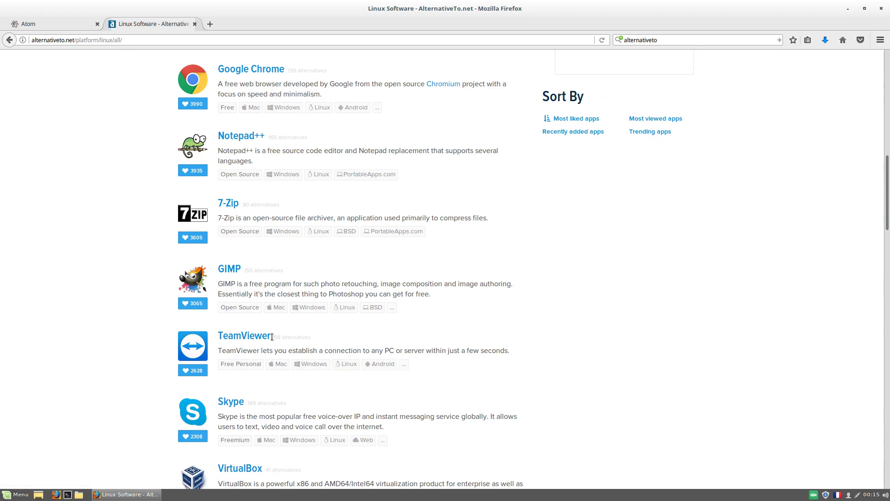
{"action": "scroll", "coordinate": [272, 337], "scroll_direction": "down", "scroll_amount": 3}
{"action": "scroll", "coordinate": [266, 338], "scroll_direction": "down", "scroll_amount": 3}
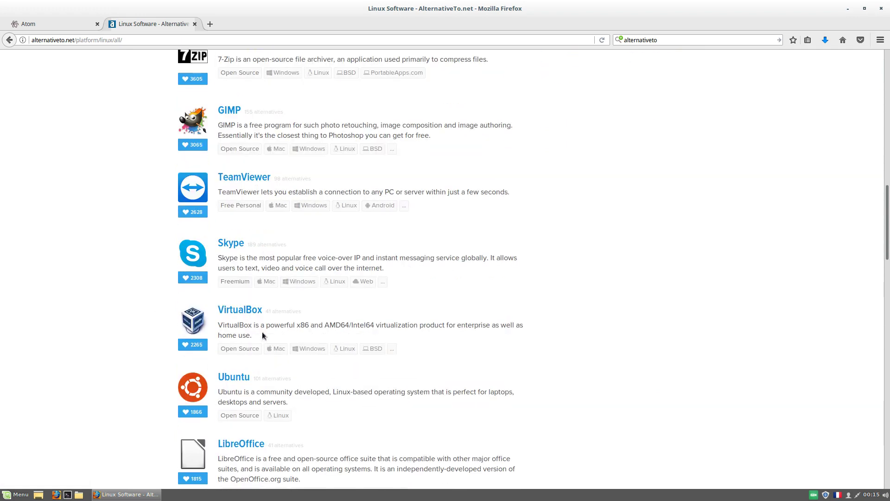
{"action": "scroll", "coordinate": [165, 331], "scroll_direction": "down", "scroll_amount": 8}
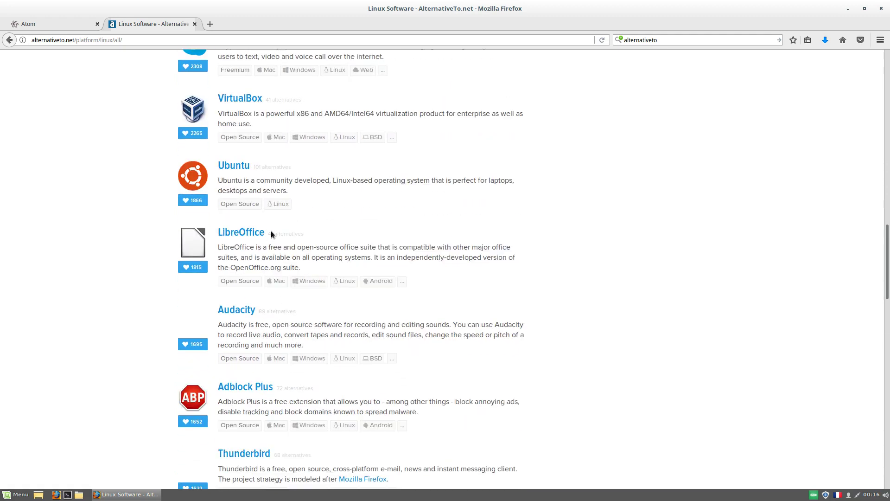
{"action": "scroll", "coordinate": [37, 246], "scroll_direction": "down", "scroll_amount": 5}
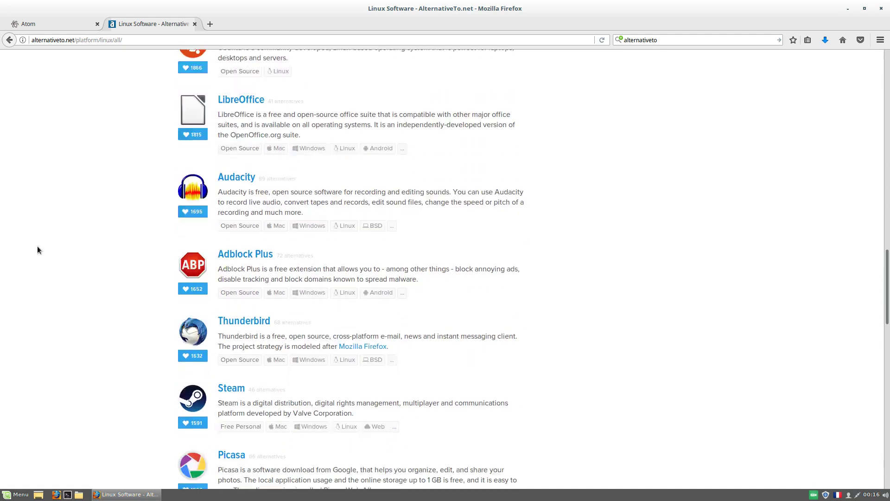
{"action": "scroll", "coordinate": [38, 247], "scroll_direction": "down", "scroll_amount": 2}
{"action": "scroll", "coordinate": [37, 247], "scroll_direction": "down", "scroll_amount": 5}
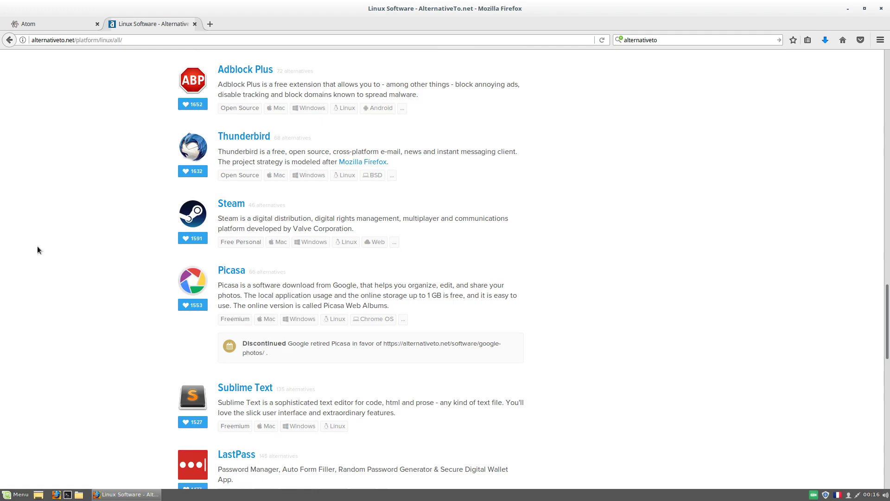
{"action": "scroll", "coordinate": [37, 250], "scroll_direction": "down", "scroll_amount": 4}
{"action": "scroll", "coordinate": [38, 250], "scroll_direction": "down", "scroll_amount": 4}
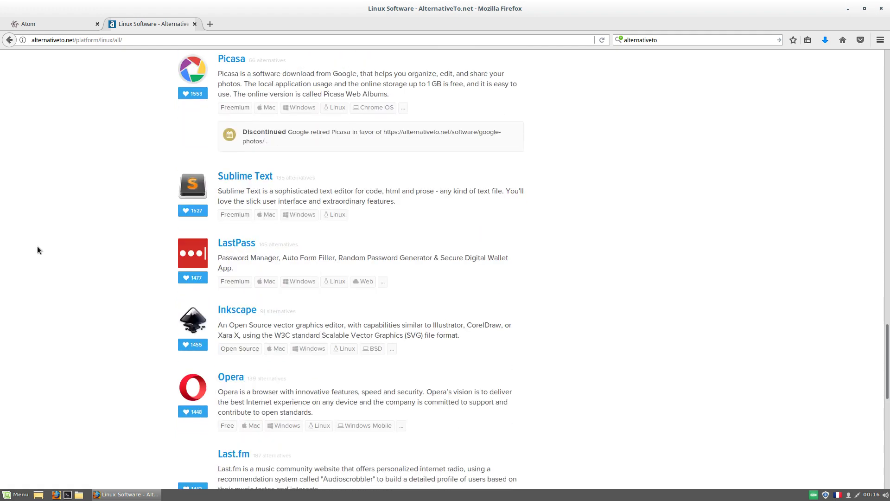
{"action": "scroll", "coordinate": [816, 252], "scroll_direction": "up", "scroll_amount": 20}
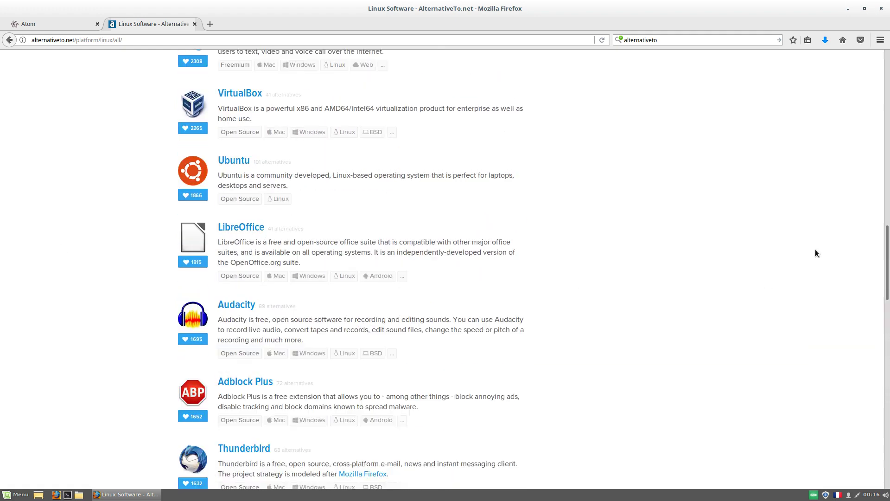
{"action": "scroll", "coordinate": [816, 253], "scroll_direction": "up", "scroll_amount": 15}
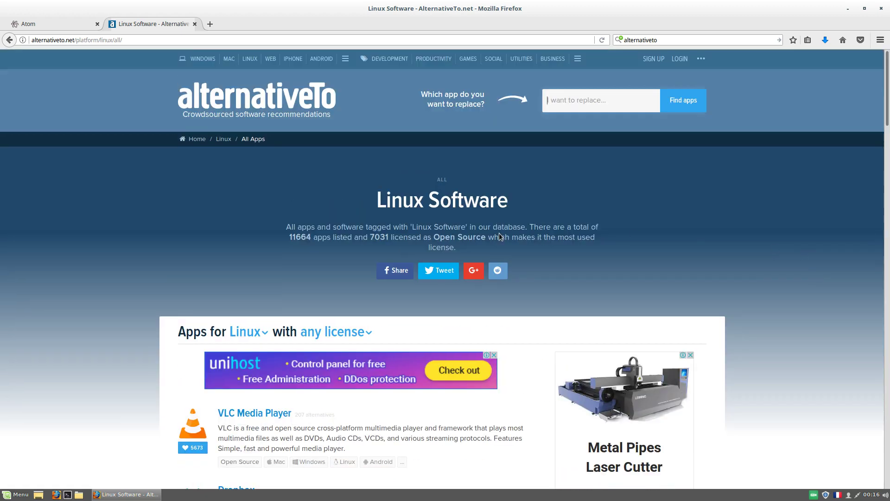
Show the platform and license filter options for the Linux apps list and look through them
{"action": "left_click", "coordinate": [241, 330]}
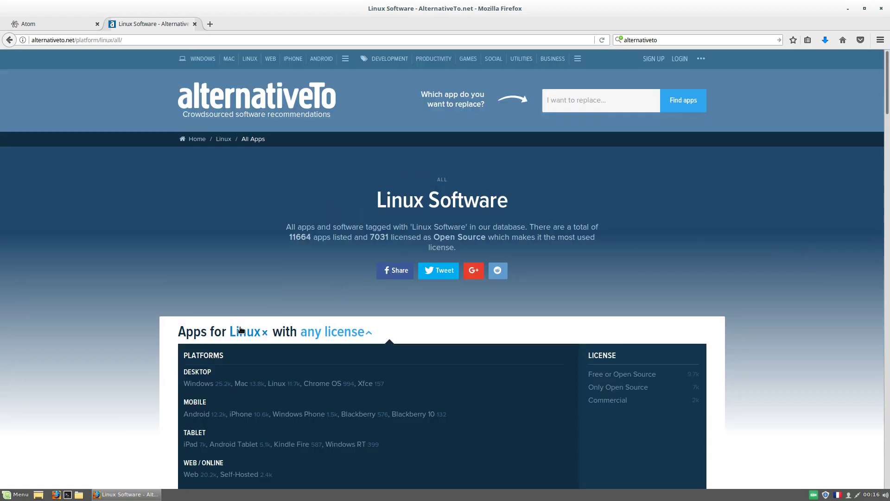
{"action": "scroll", "coordinate": [241, 330], "scroll_direction": "down", "scroll_amount": 3}
{"action": "scroll", "coordinate": [241, 327], "scroll_direction": "down", "scroll_amount": 2}
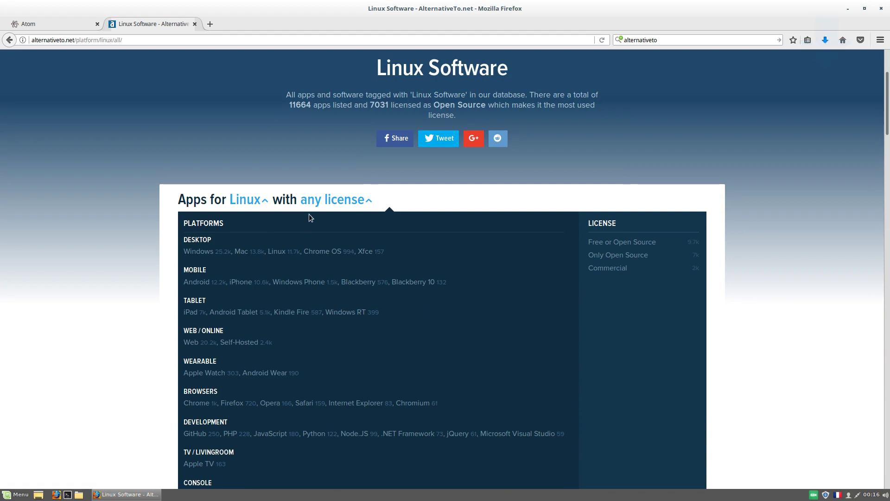
{"action": "left_click", "coordinate": [318, 205]}
{"action": "left_click", "coordinate": [318, 204]}
Open the downloaded atom-amd64.deb in Package Installer and minimize the Firefox window
{"action": "left_click", "coordinate": [826, 40]}
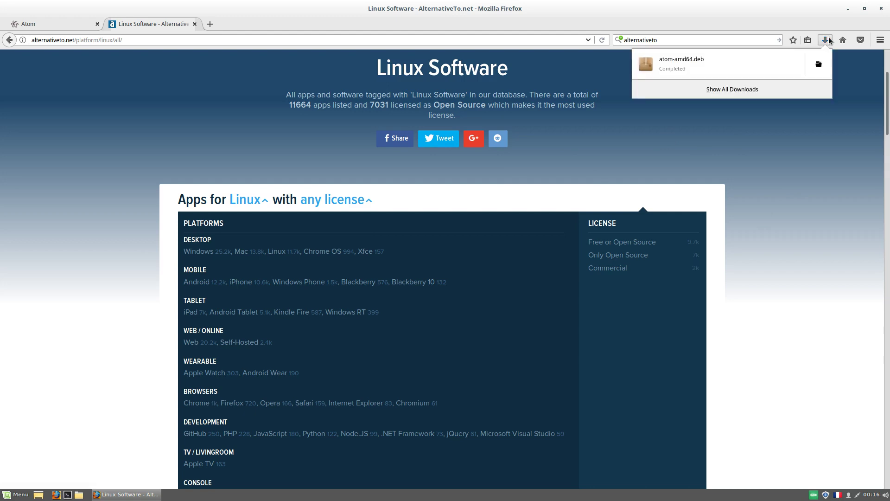
{"action": "left_click", "coordinate": [683, 64]}
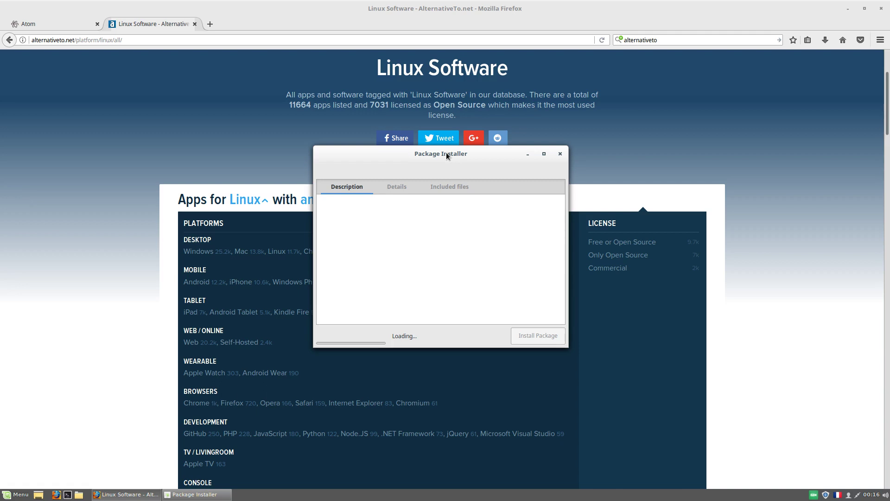
{"action": "left_click_drag", "start_coordinate": [446, 152], "coordinate": [425, 125]}
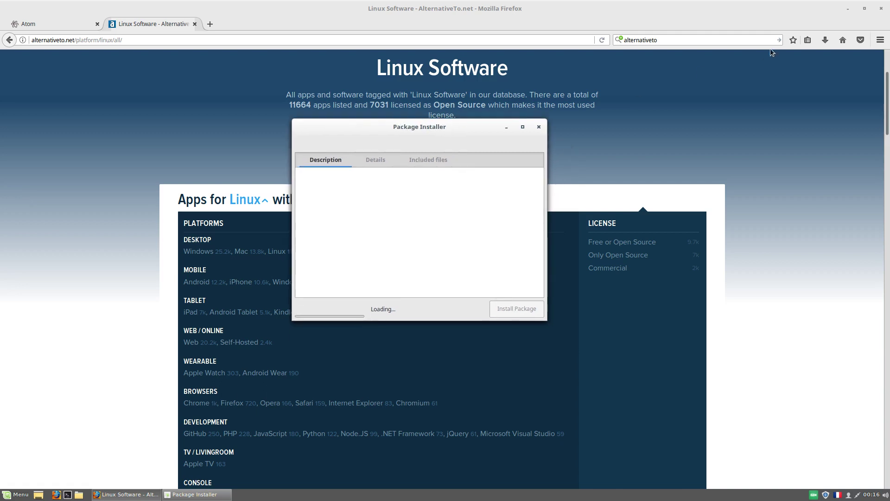
{"action": "left_click", "coordinate": [850, 9]}
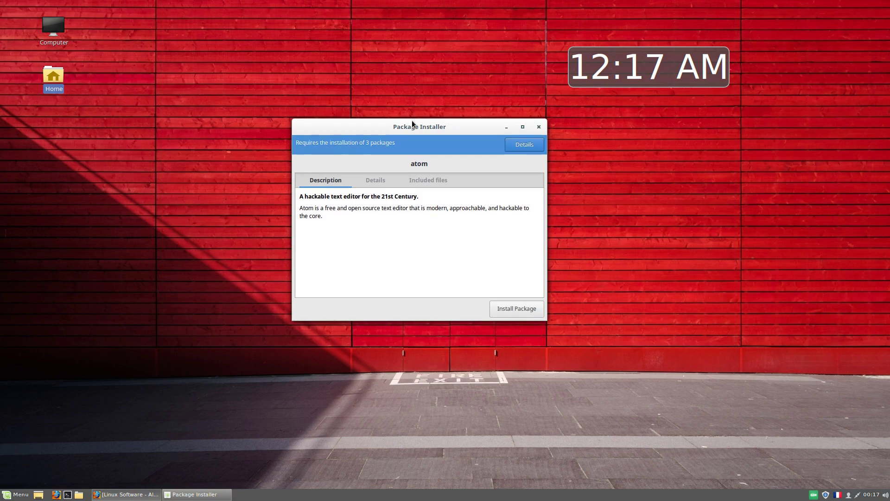
Install the atom package, entering the administrator password to authorize it
{"action": "left_click", "coordinate": [507, 309]}
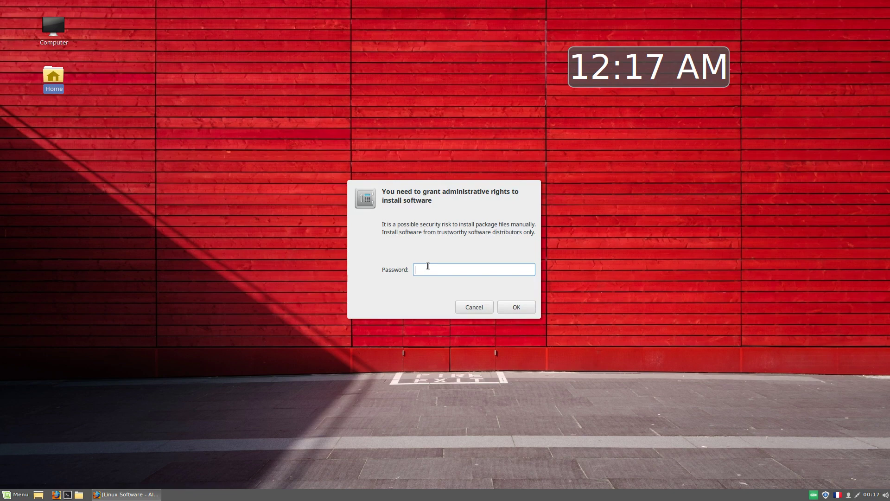
{"action": "type", "text": "•••••••••"}
{"action": "key", "text": "Return"}
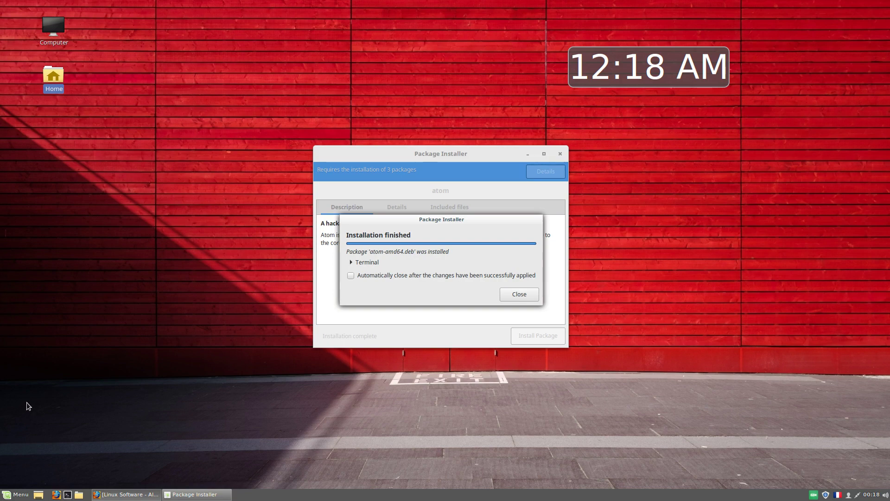
Search the installed applications for atom, launch Atom, and close Package Installer
{"action": "left_click", "coordinate": [14, 494]}
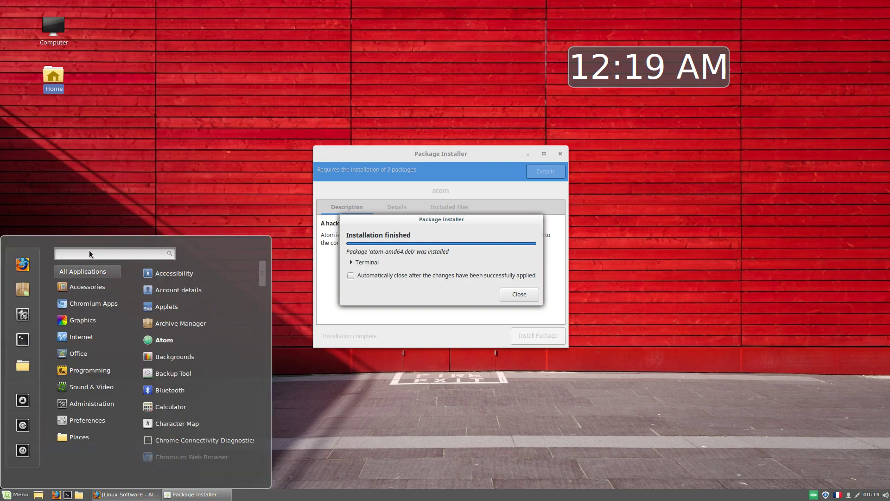
{"action": "type", "text": "atom"}
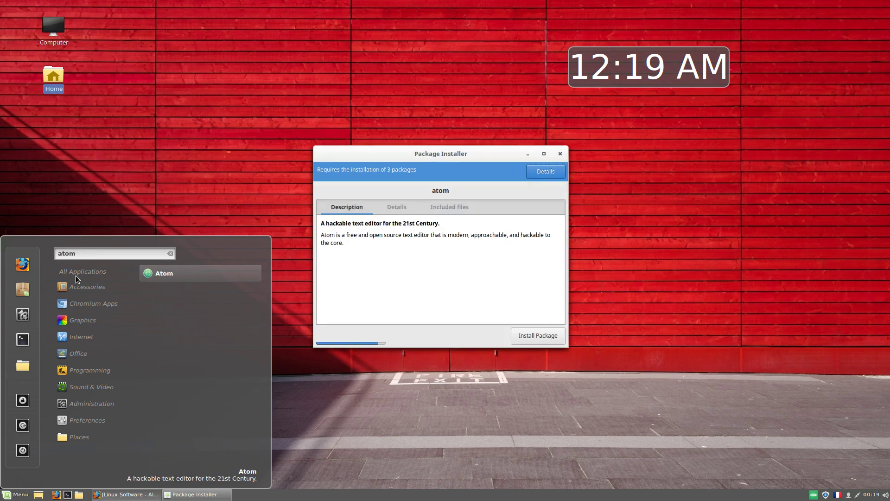
{"action": "left_click", "coordinate": [154, 274]}
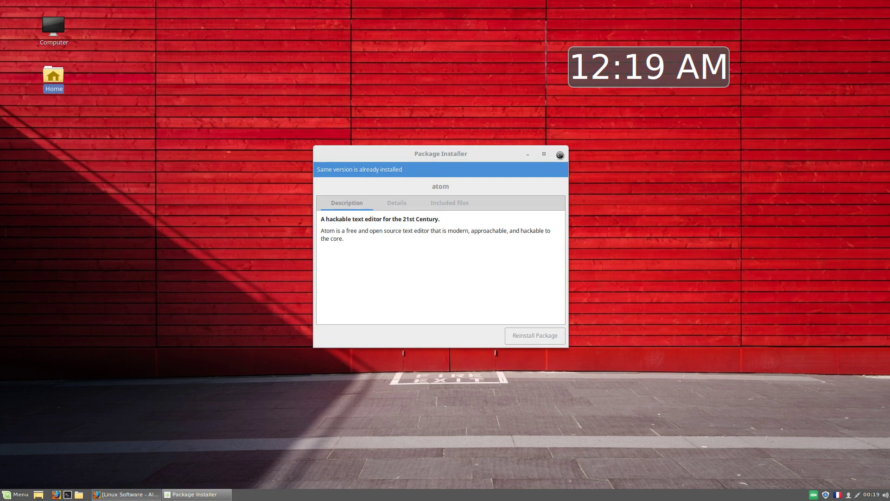
{"action": "left_click", "coordinate": [560, 153]}
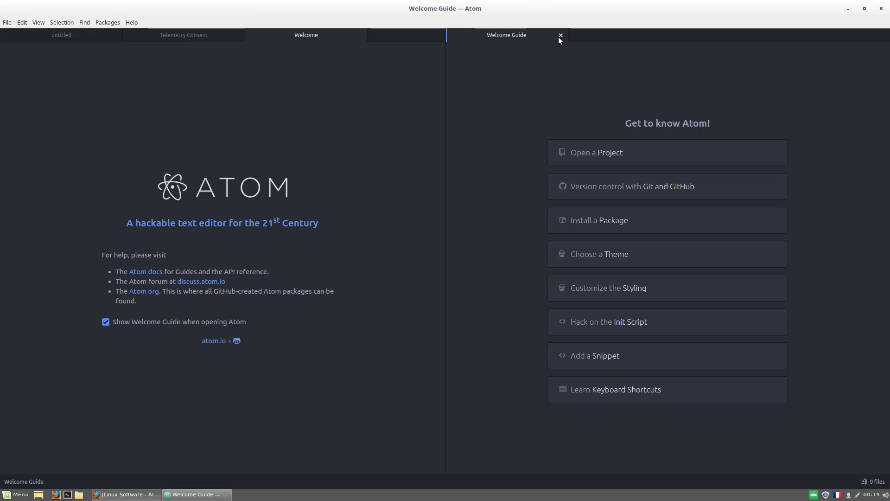
Close Atom's Welcome Guide, Welcome and Telemetry Consent tabs, and quit the editor
{"action": "left_click", "coordinate": [560, 37]}
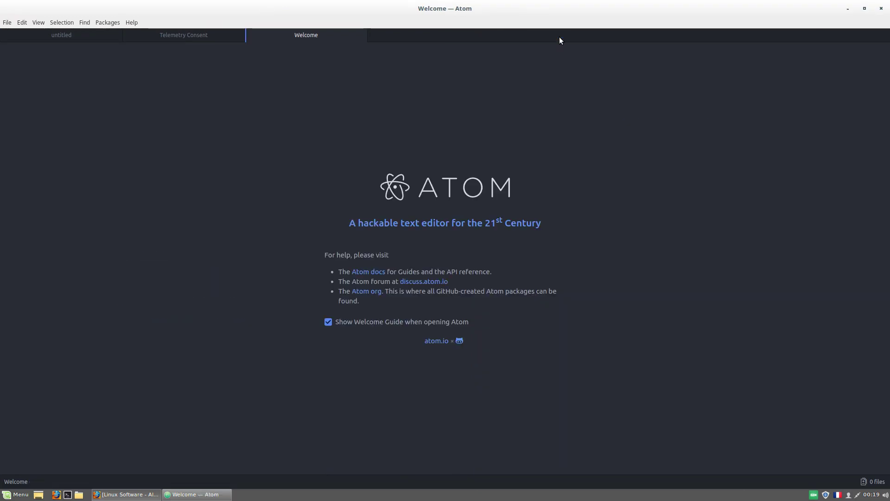
{"action": "left_click", "coordinate": [359, 35]}
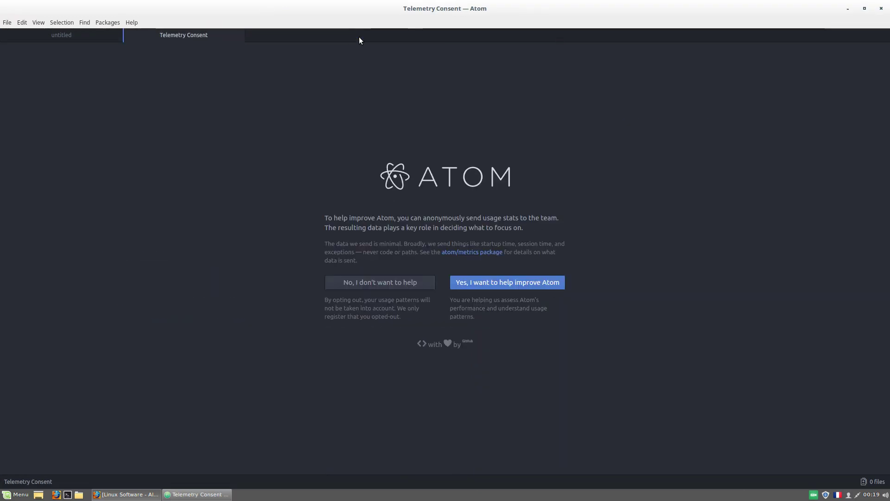
{"action": "left_click", "coordinate": [238, 36]}
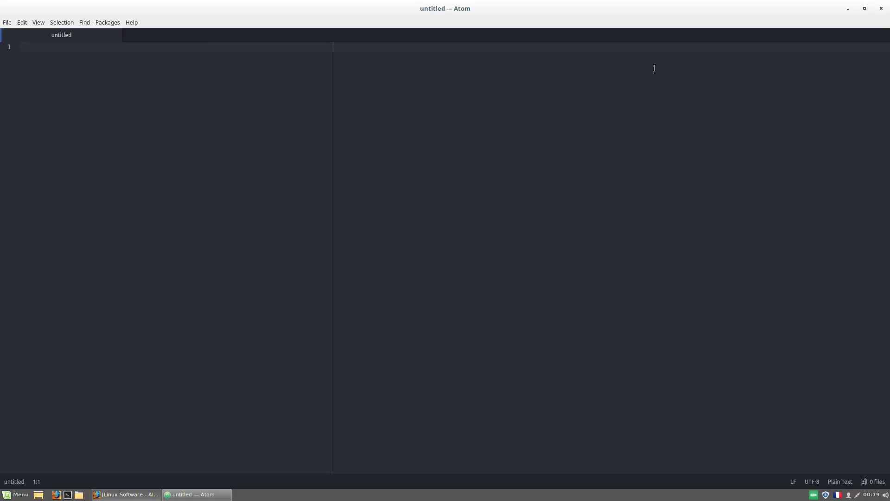
{"action": "left_click", "coordinate": [882, 6]}
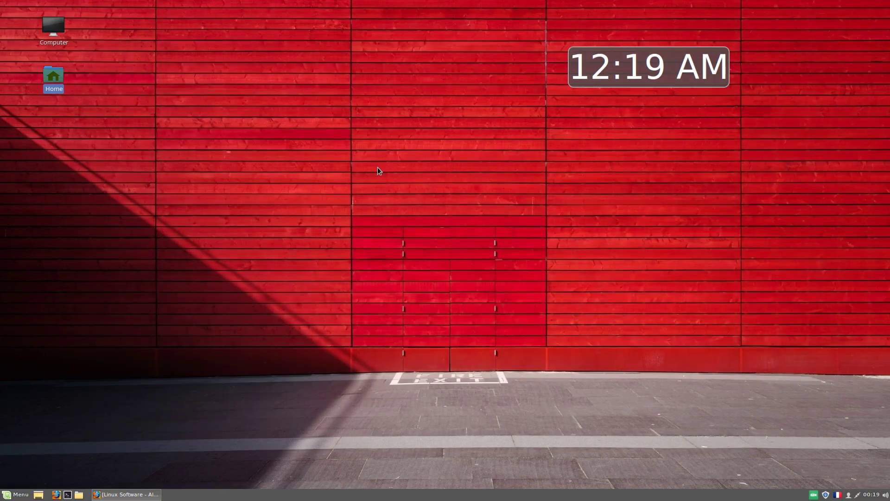